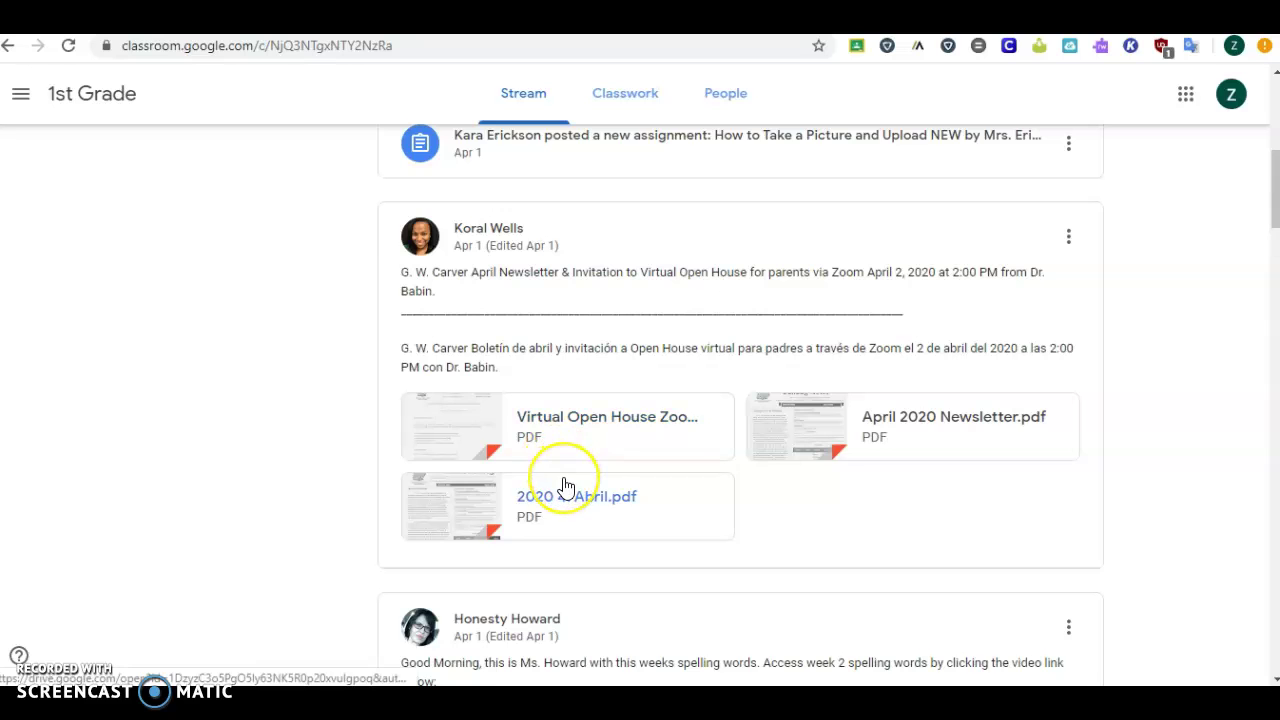
- Open the 1st Grade class's Classwork and expand the Skills Pausing Point 15 (Day 1) assignment to its attachment
{"action": "scroll", "coordinate": [566, 493], "scroll_direction": "up", "scroll_amount": 10}
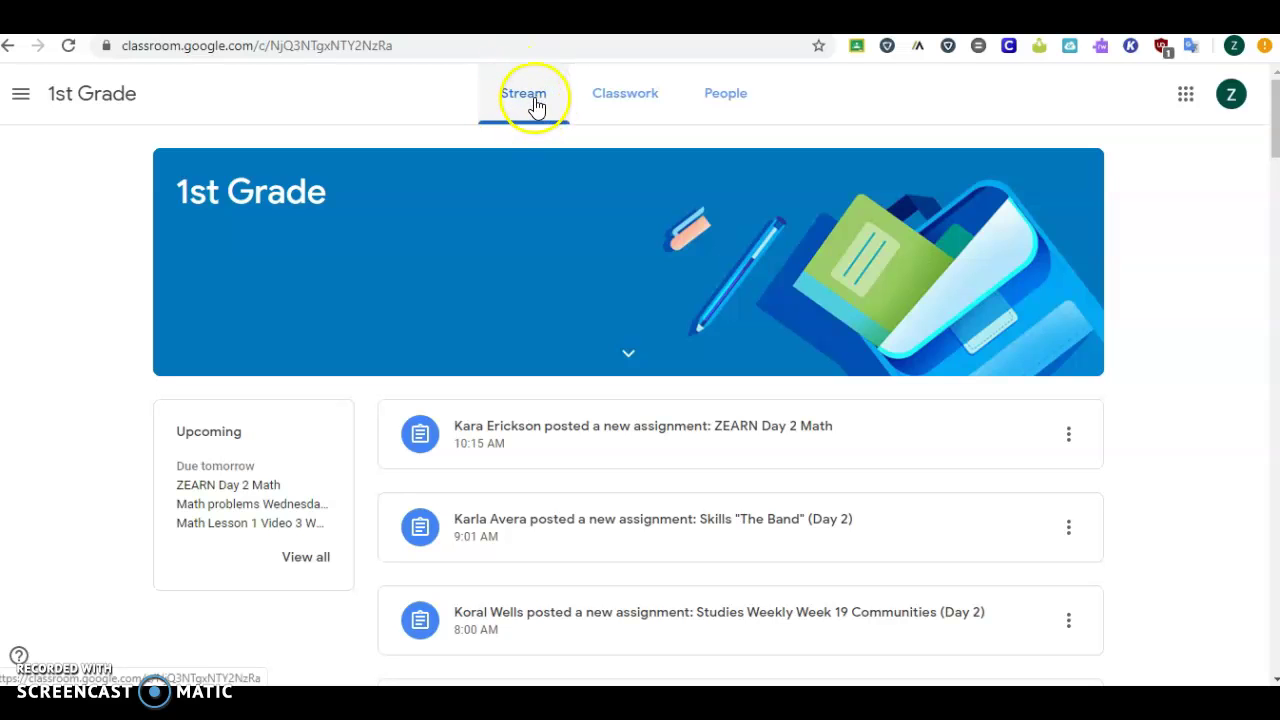
{"action": "left_click", "coordinate": [630, 101]}
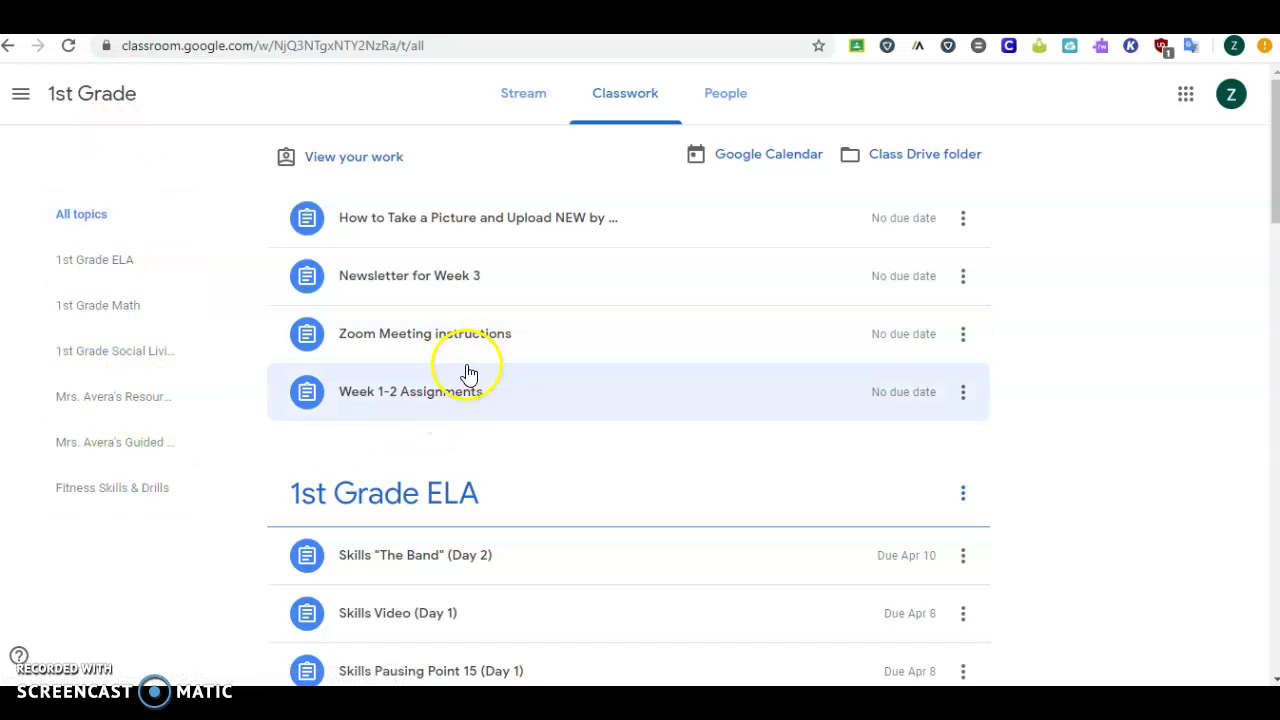
{"action": "scroll", "coordinate": [414, 457], "scroll_direction": "down", "scroll_amount": 3}
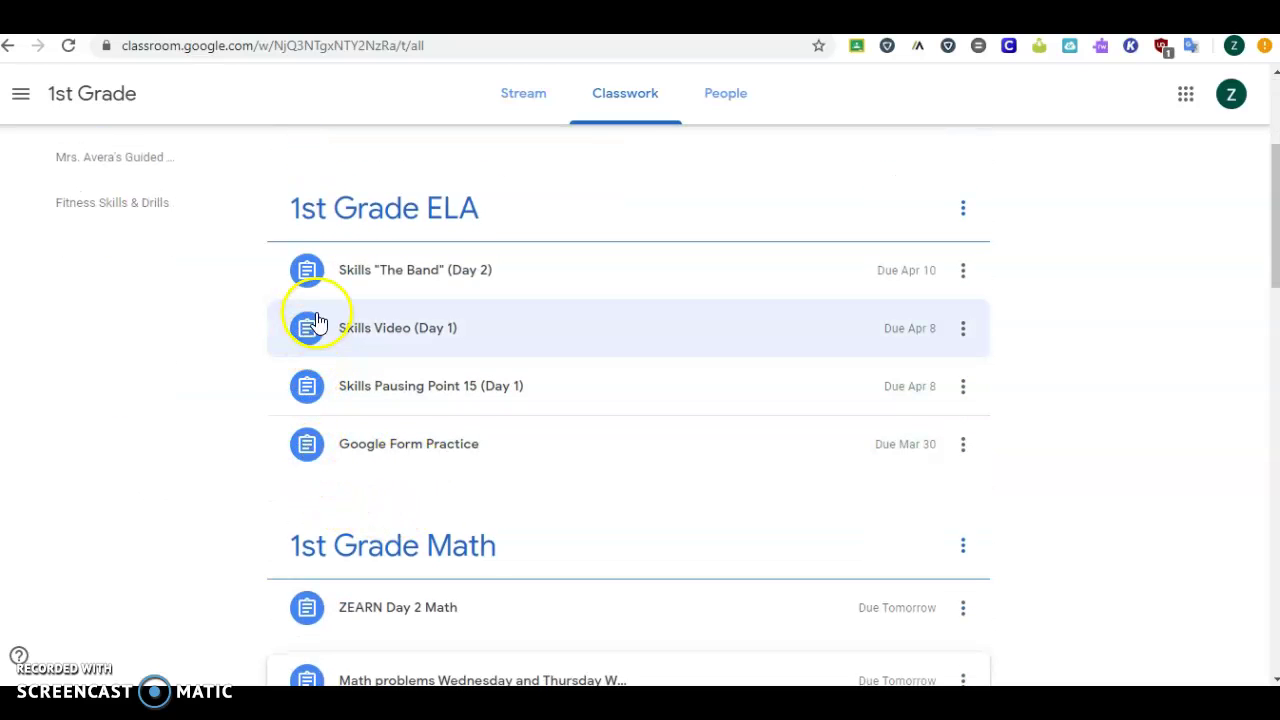
{"action": "left_click", "coordinate": [315, 416]}
{"action": "scroll", "coordinate": [443, 509], "scroll_direction": "down", "scroll_amount": 6}
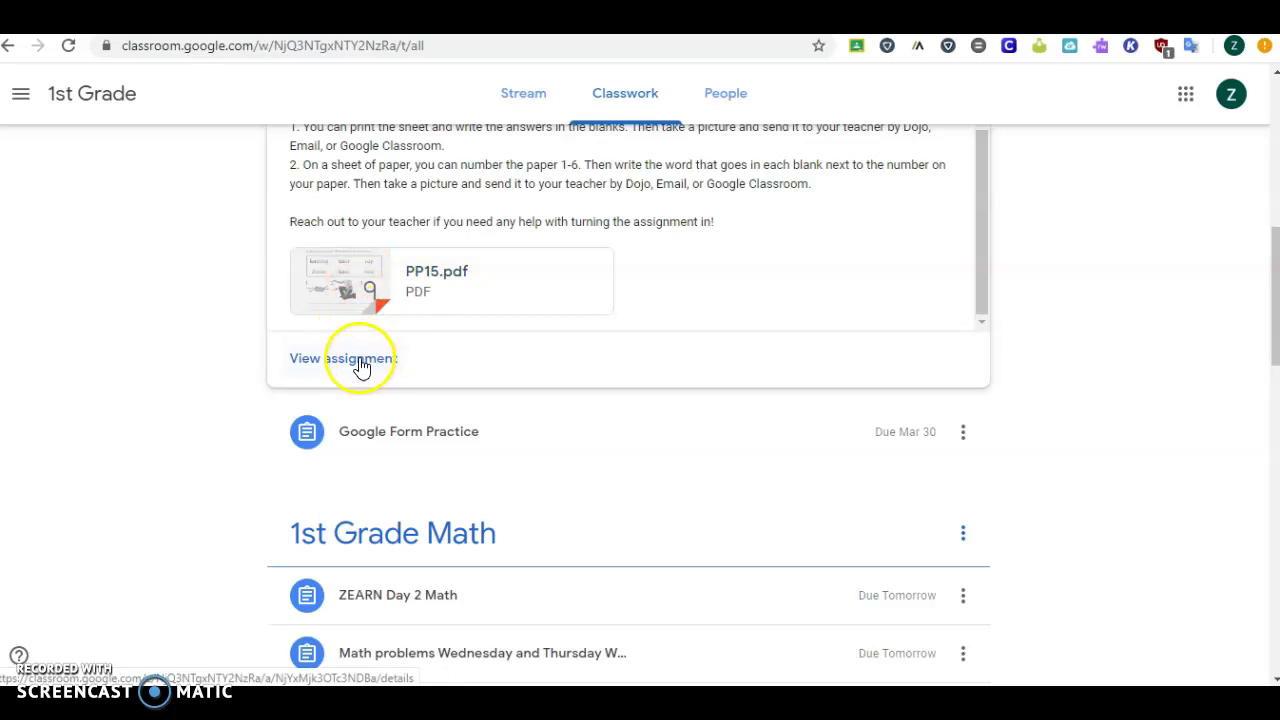
- Preview PP15.pdf in its own tab, check which apps can open it, and close that tab
{"action": "right_click", "coordinate": [361, 283]}
{"action": "left_click", "coordinate": [395, 280]}
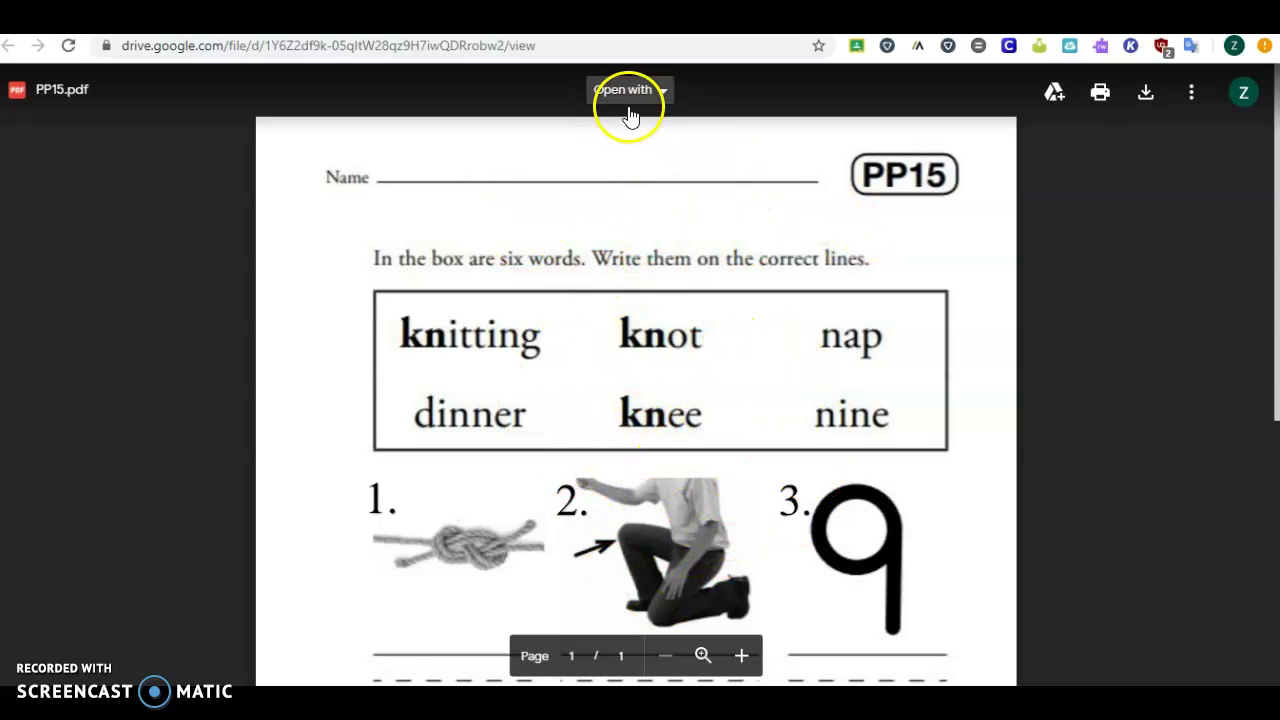
{"action": "left_click", "coordinate": [631, 100]}
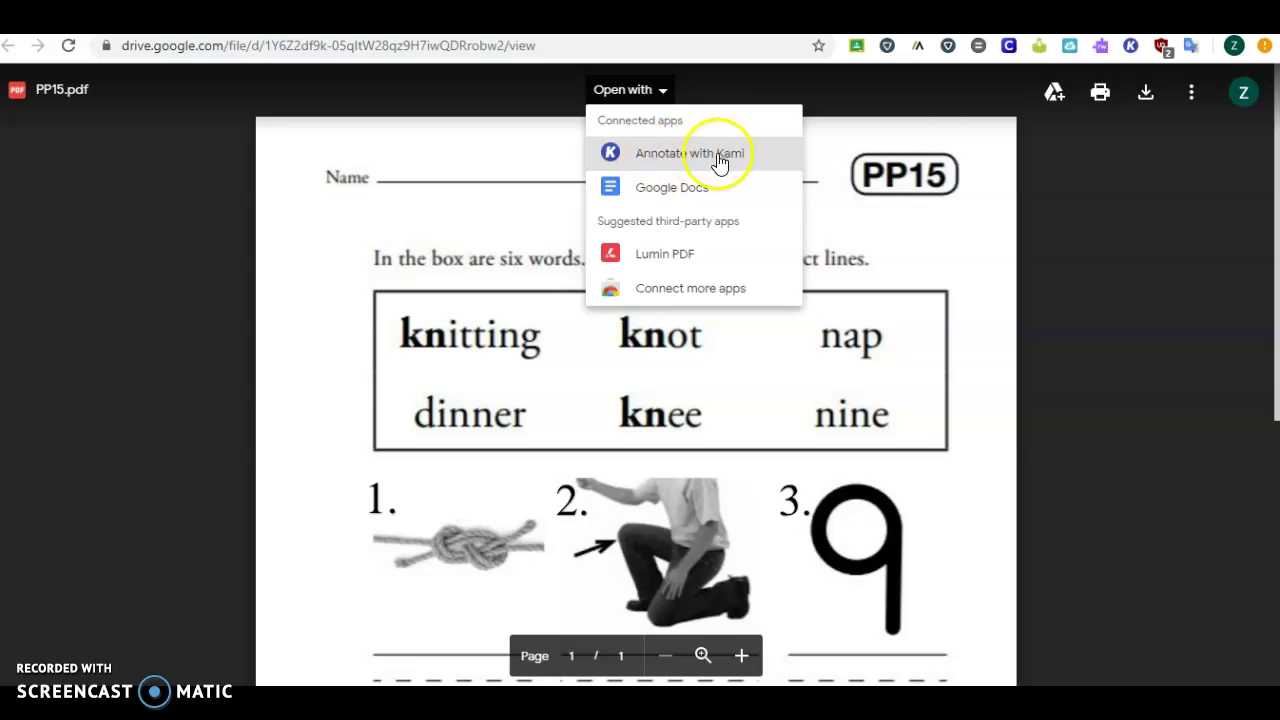
{"action": "key", "text": "ctrl+w"}
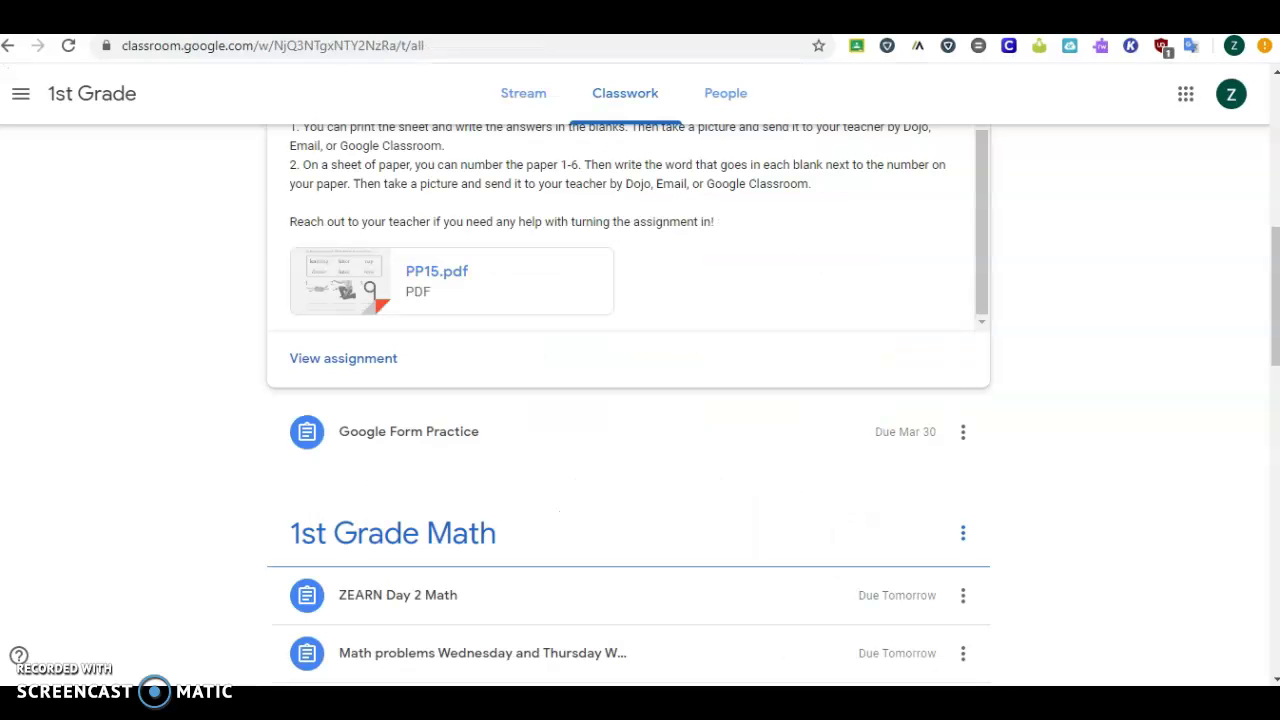
- View the full Skills Pausing Point 15 (Day 1) assignment and open its PP15.pdf attachment with Kami
{"action": "left_click", "coordinate": [339, 360]}
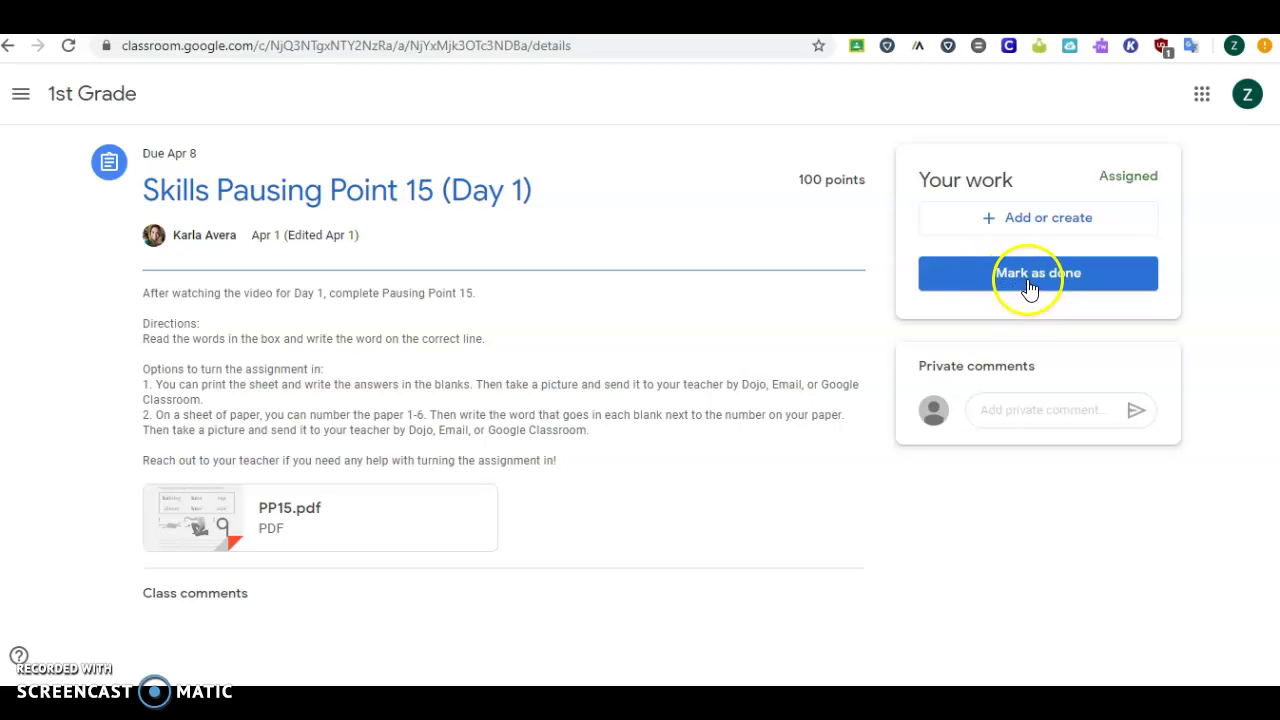
{"action": "left_click", "coordinate": [228, 521]}
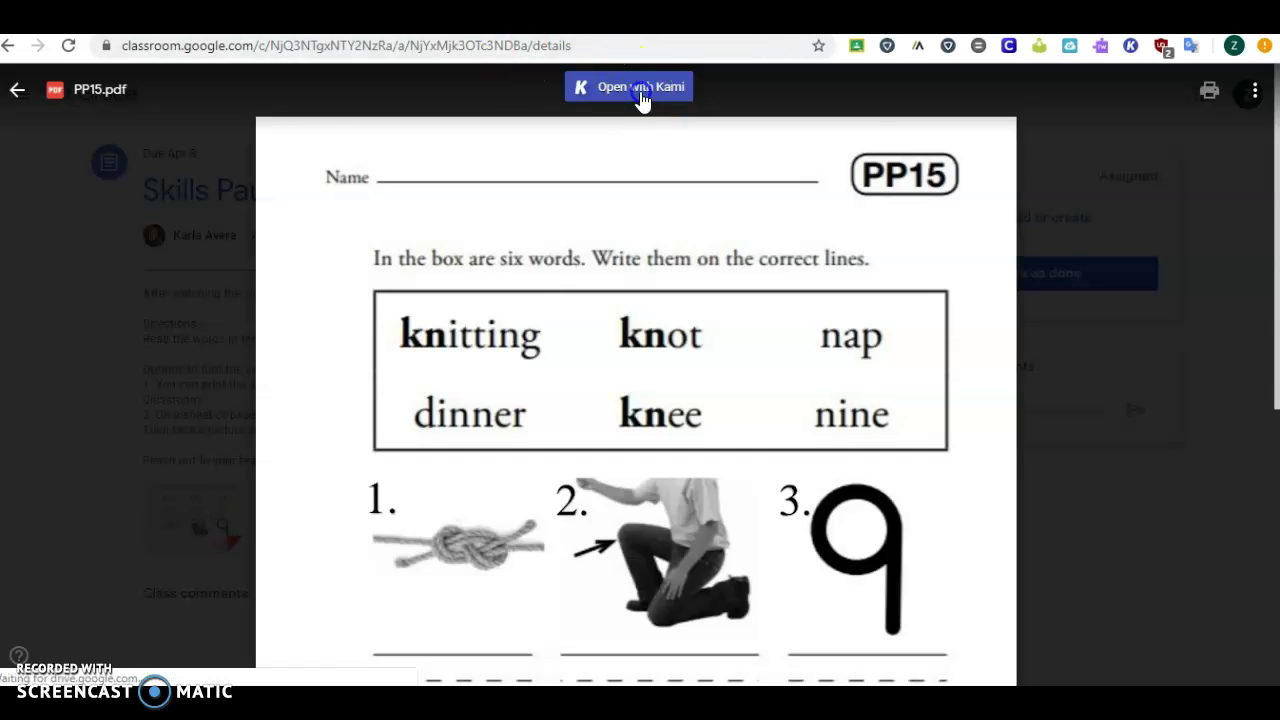
{"action": "left_click", "coordinate": [638, 90]}
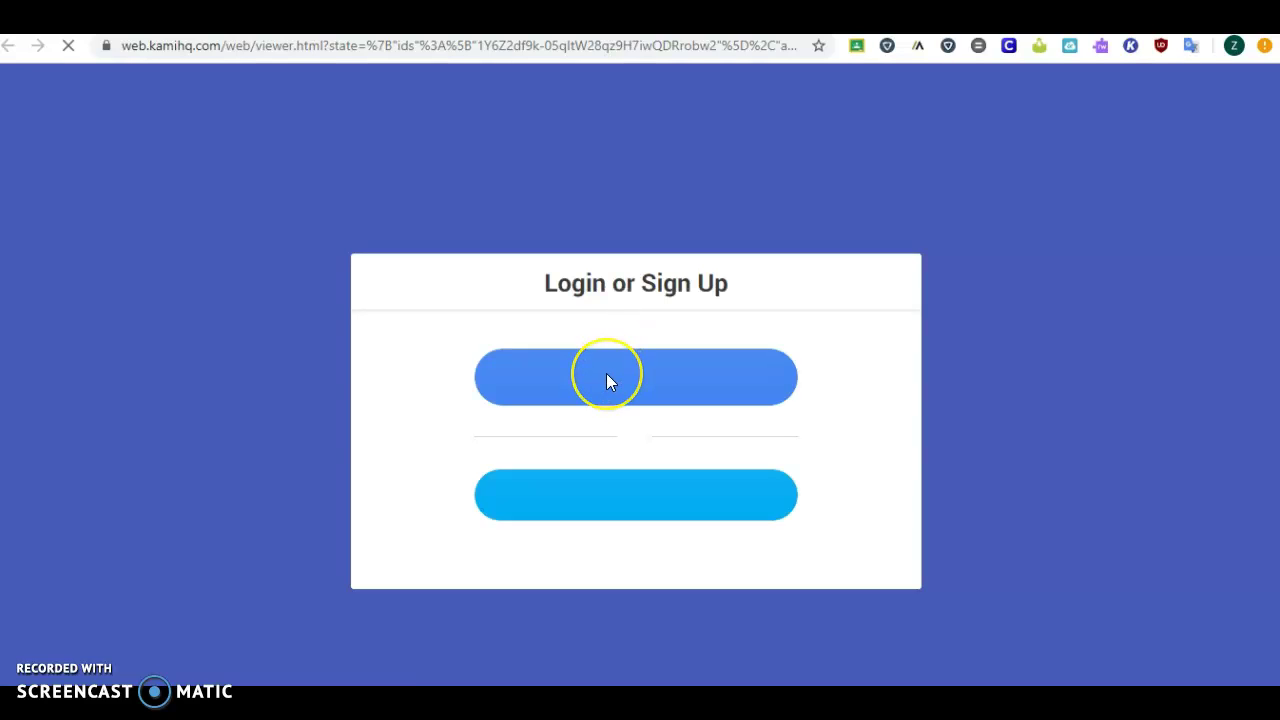
- Log in to Kami and complete the sign-up for K-12 School with the Student role, continuing past the welcome video
{"action": "left_click", "coordinate": [606, 376]}
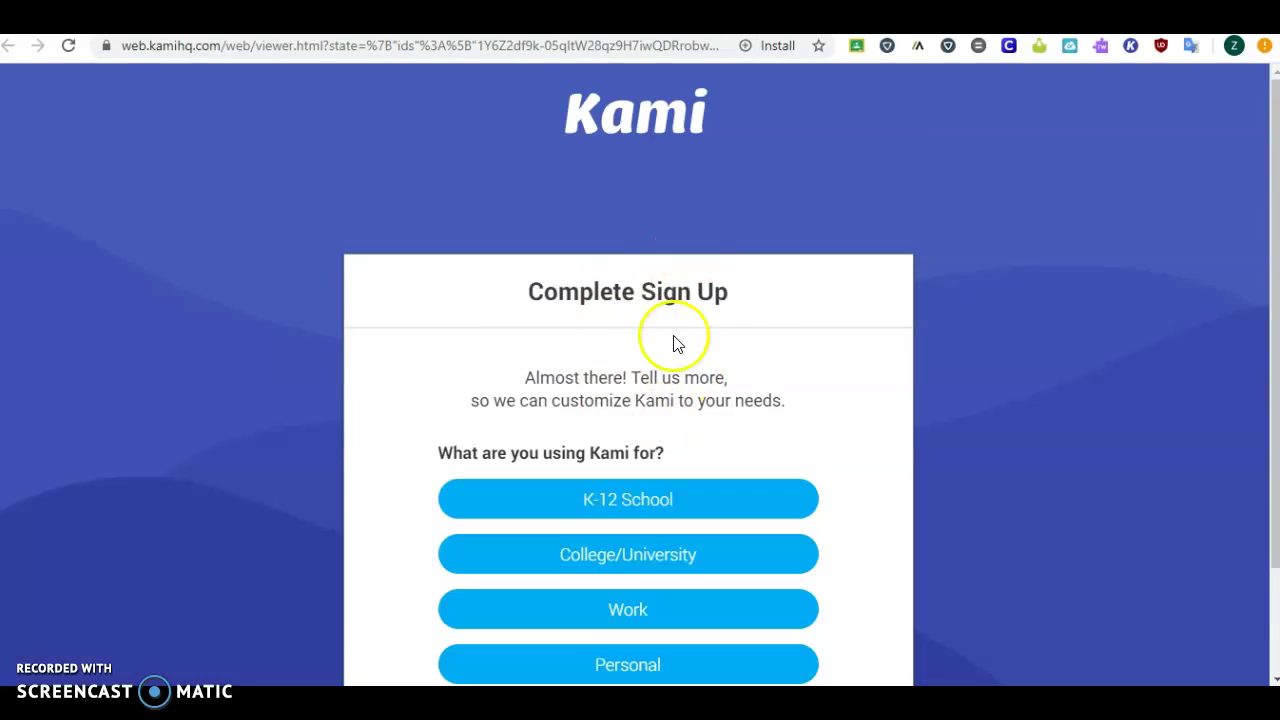
{"action": "scroll", "coordinate": [660, 360], "scroll_direction": "down", "scroll_amount": 2}
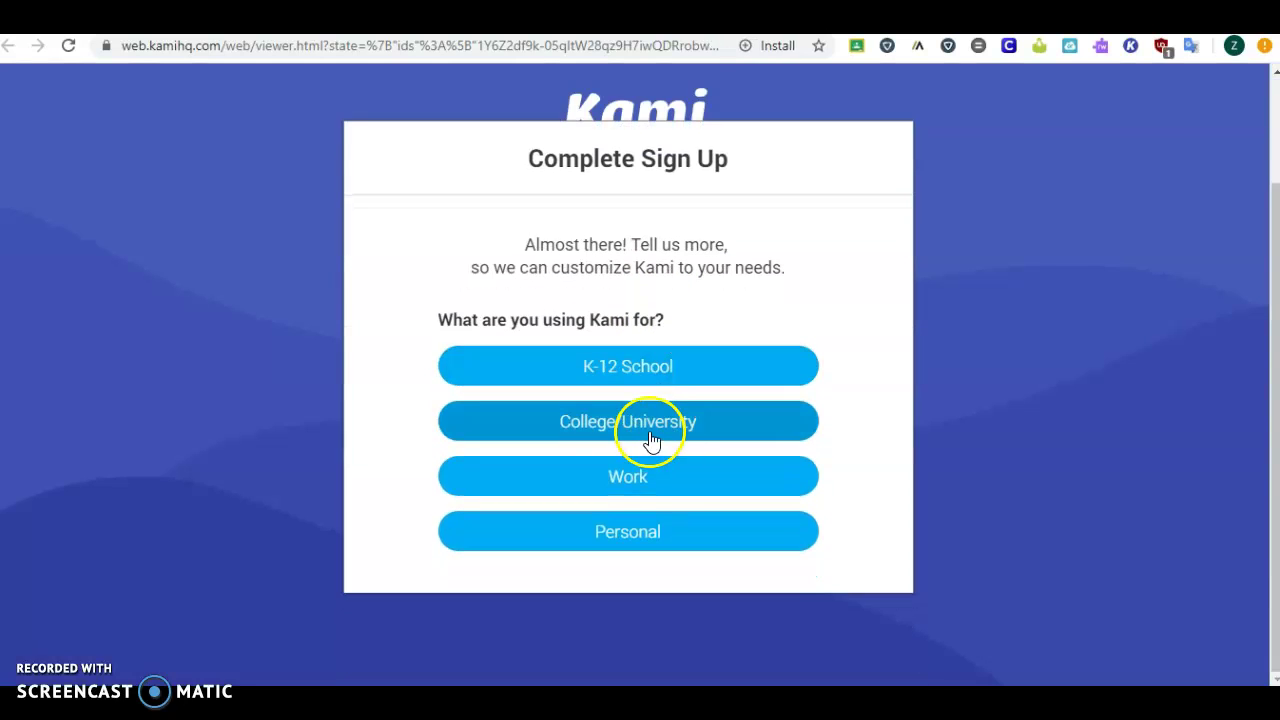
{"action": "left_click", "coordinate": [645, 372]}
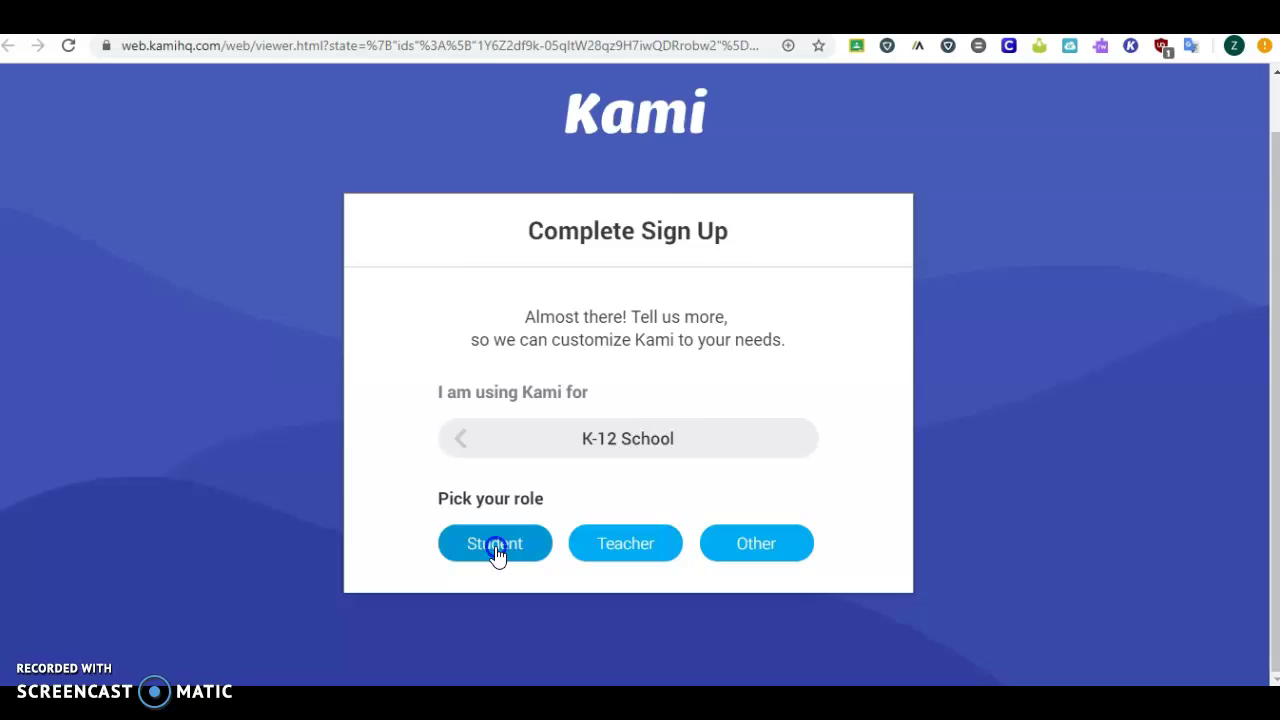
{"action": "left_click", "coordinate": [496, 555]}
{"action": "left_click", "coordinate": [632, 548]}
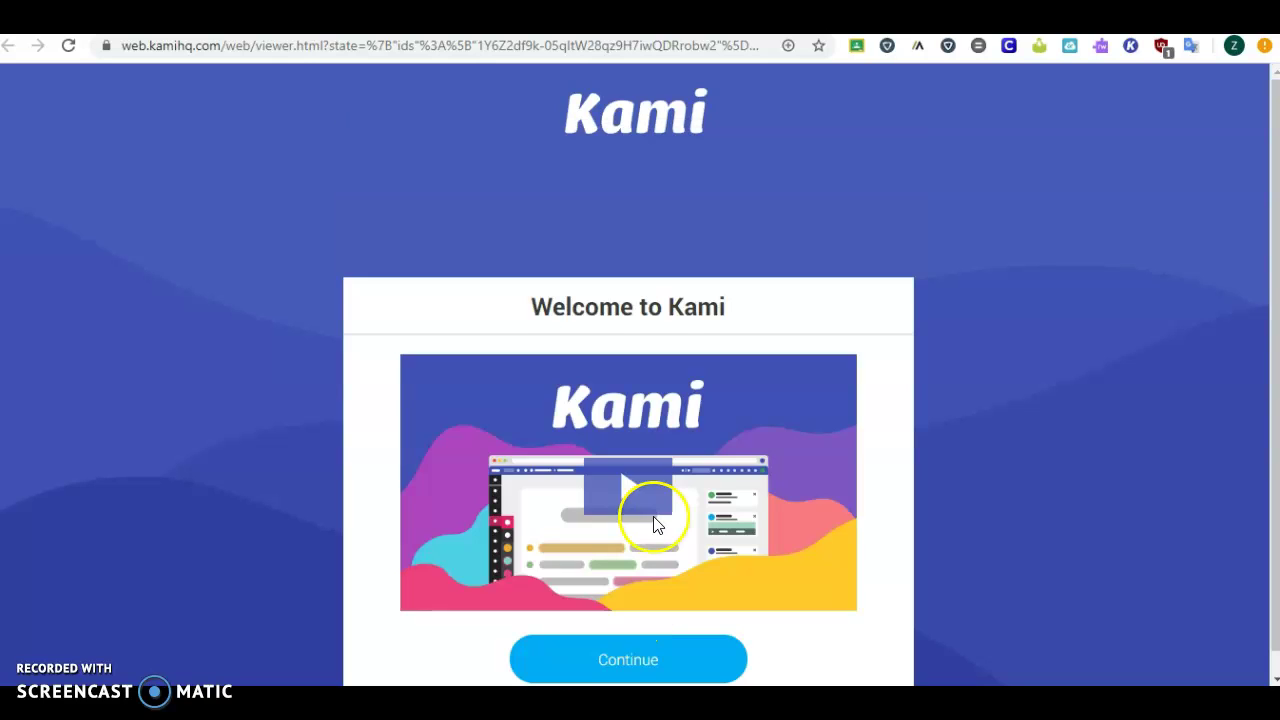
{"action": "left_click", "coordinate": [634, 638]}
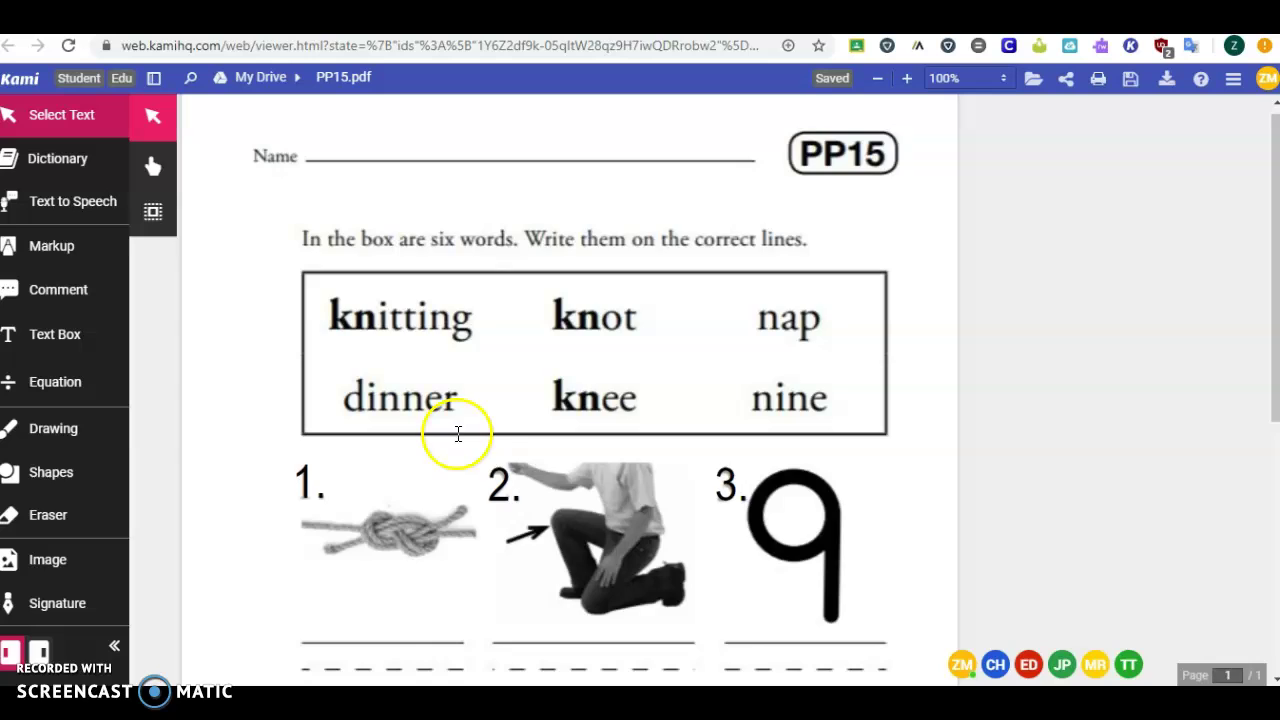
- Examine the PP15 worksheet in Kami and try selecting the Drawing and Text Box tools for filling in answers
{"action": "scroll", "coordinate": [505, 455], "scroll_direction": "down", "scroll_amount": 2}
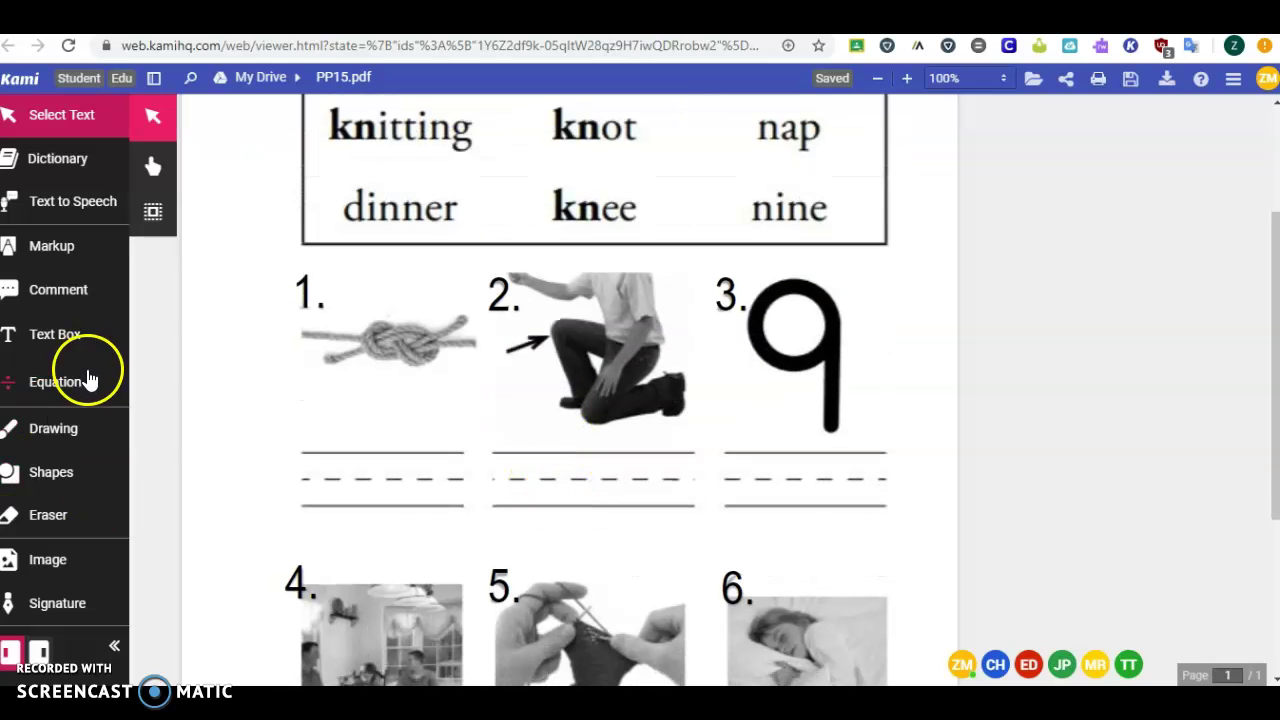
{"action": "left_click", "coordinate": [57, 428]}
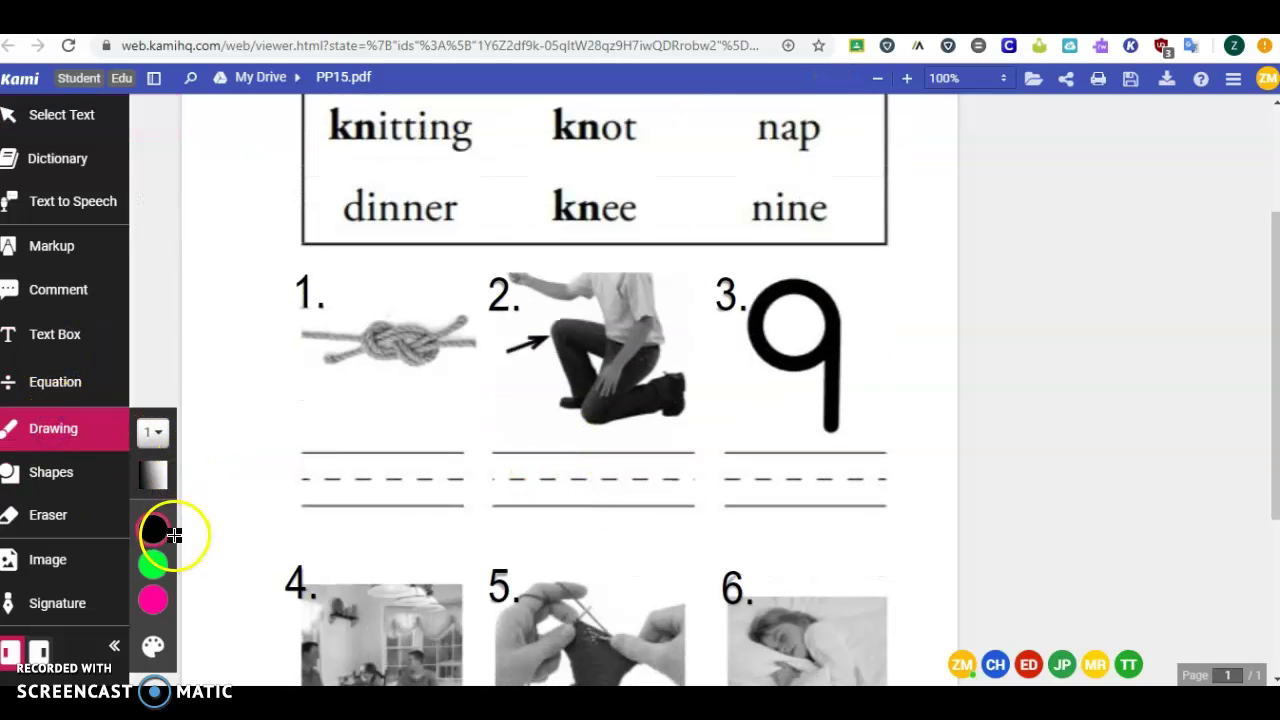
{"action": "left_click", "coordinate": [56, 334]}
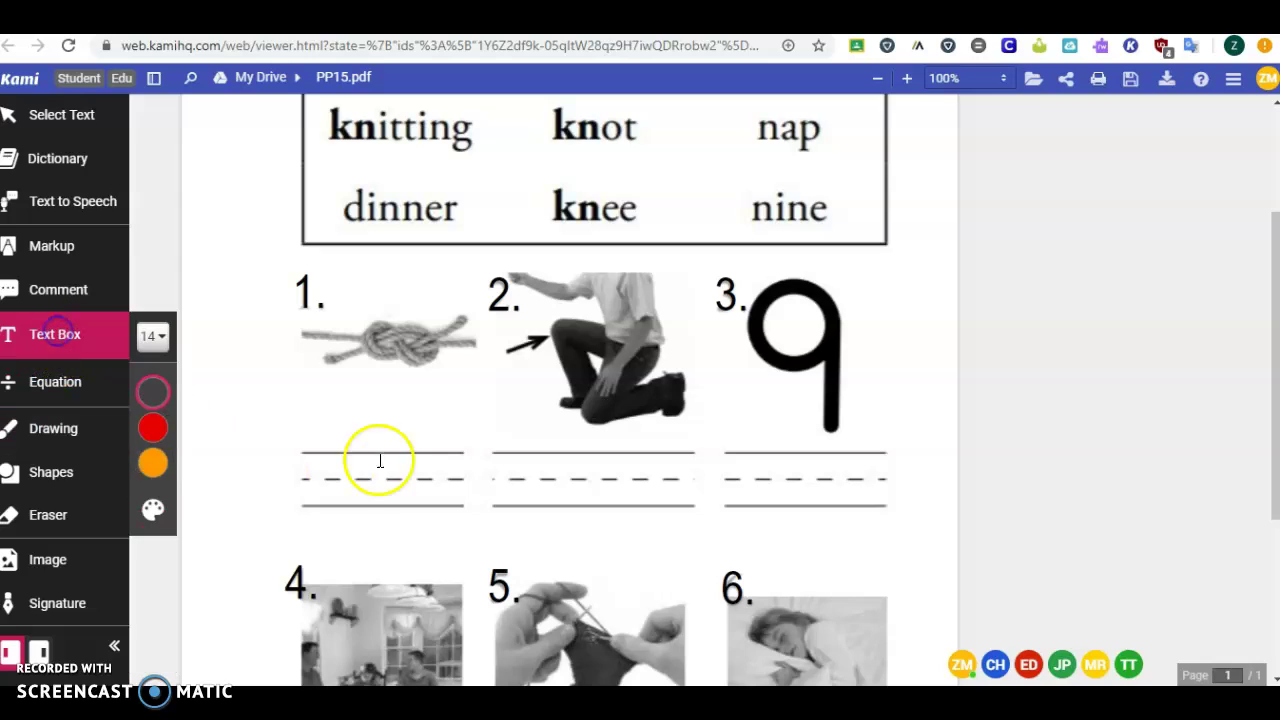
{"action": "left_click", "coordinate": [72, 428]}
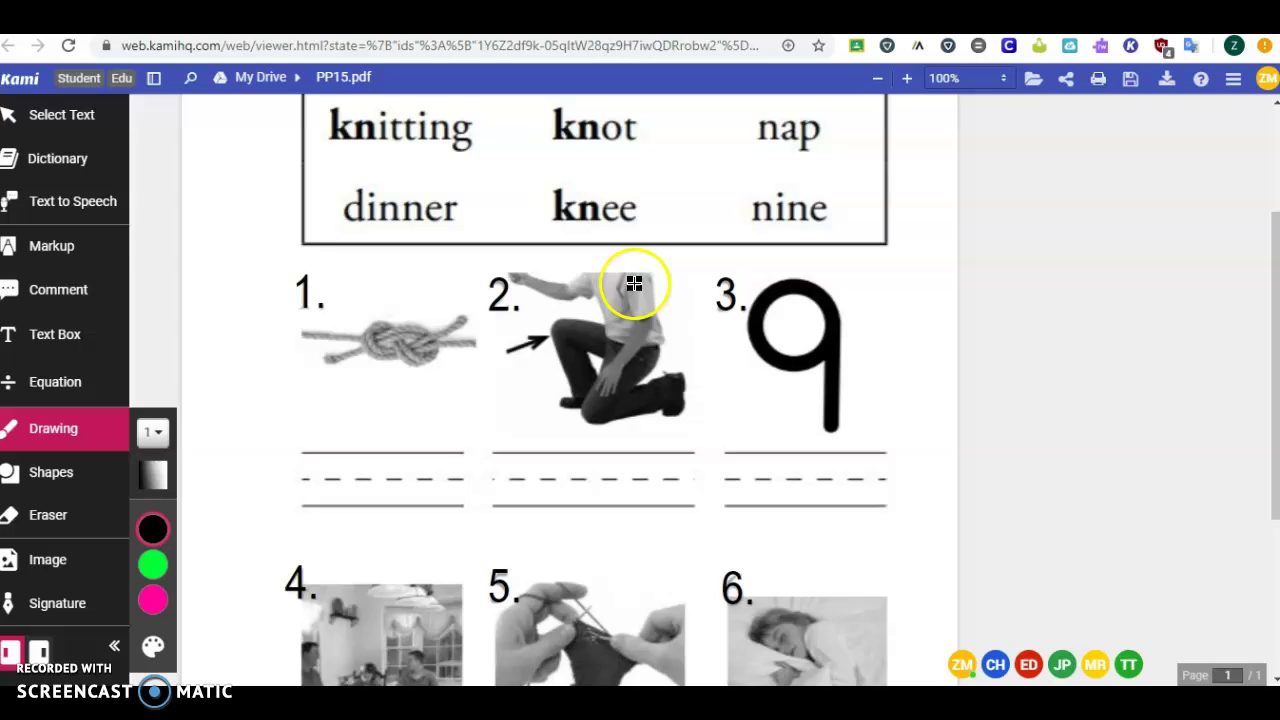
{"action": "scroll", "coordinate": [490, 420], "scroll_direction": "up", "scroll_amount": 2}
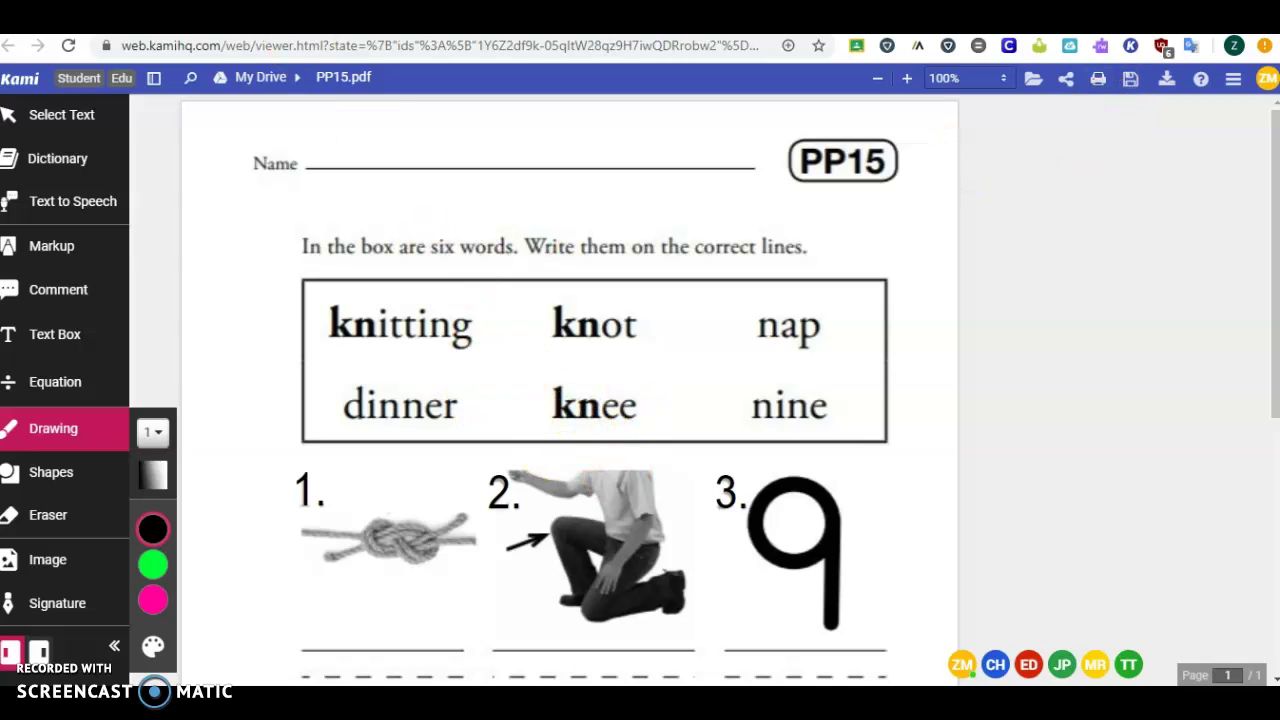
- Close the Kami worksheet and the PDF preview, and return to the Classwork list
{"action": "key", "text": "ctrl+w"}
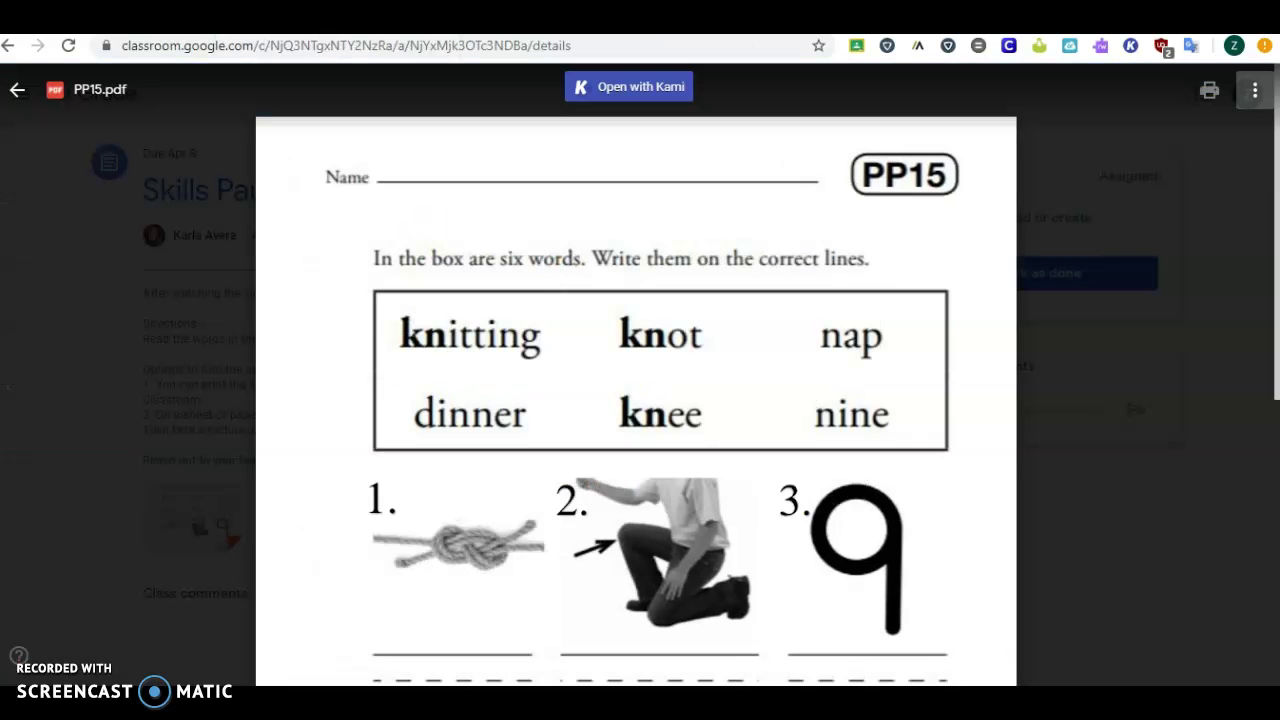
{"action": "left_click", "coordinate": [20, 98]}
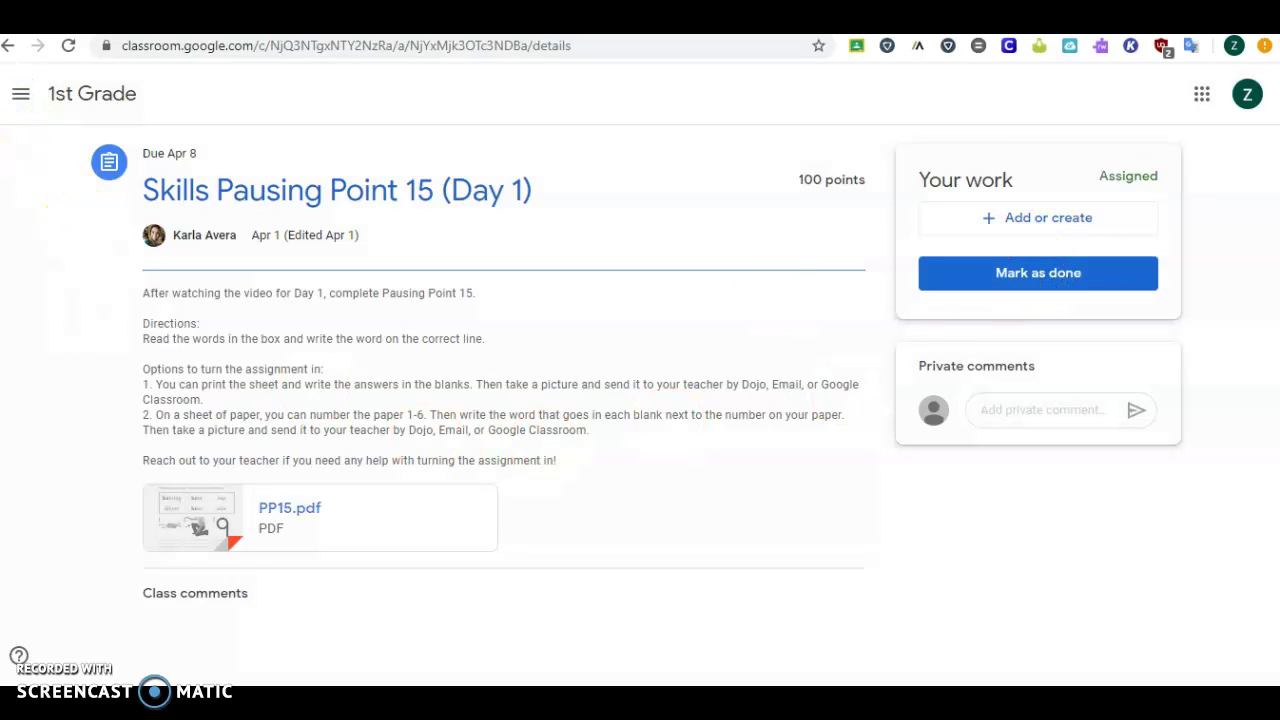
{"action": "left_click", "coordinate": [7, 48]}
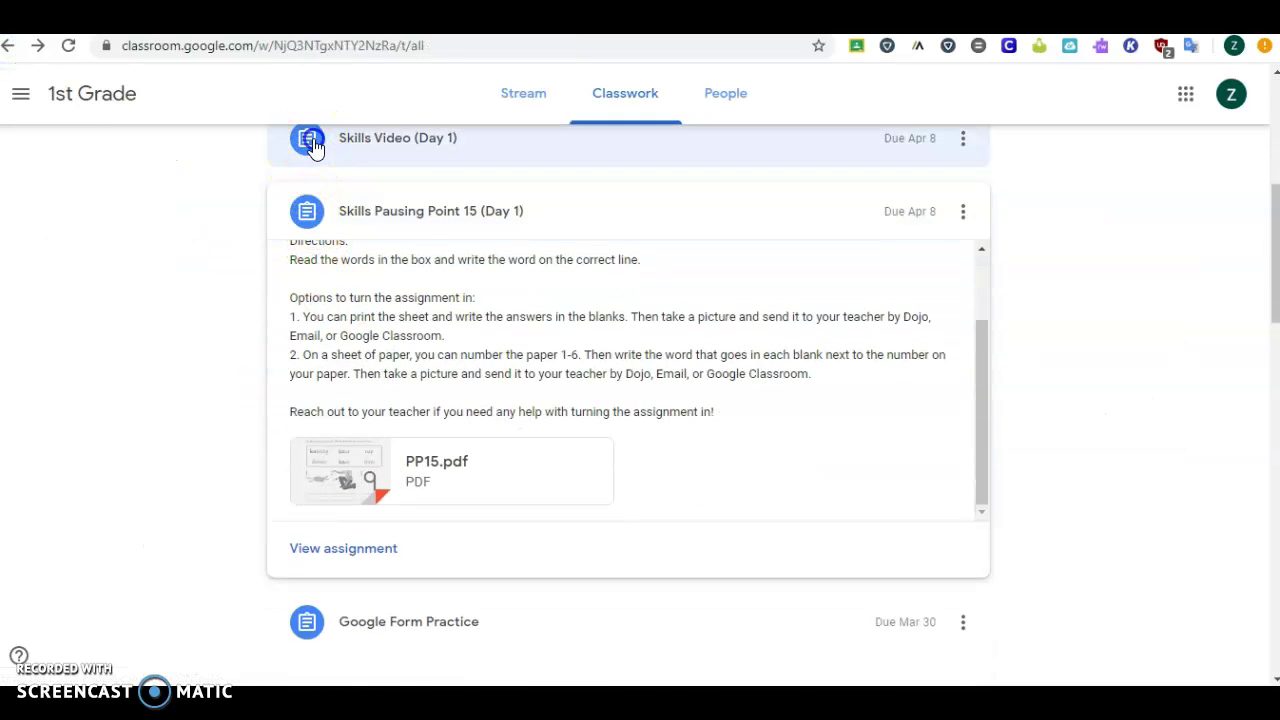
- View the Skills Video (Day 1) assignment's details and return to the Classwork list
{"action": "left_click", "coordinate": [309, 139]}
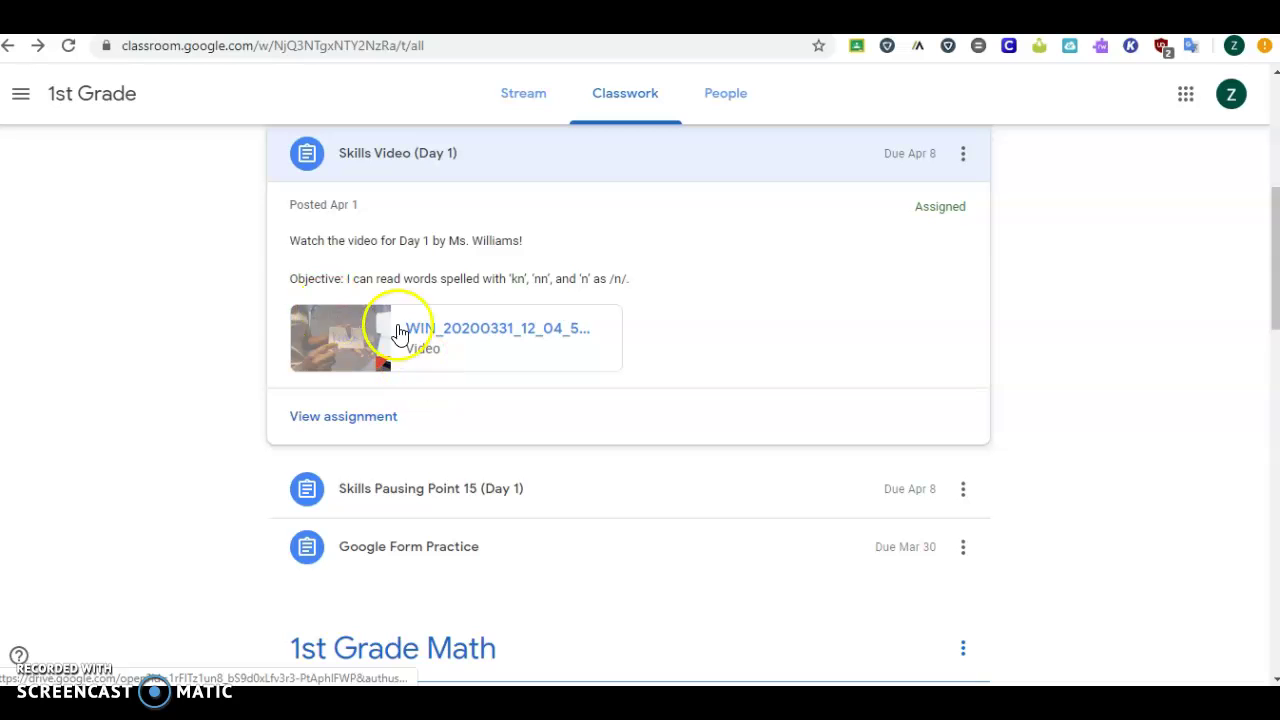
{"action": "left_click", "coordinate": [361, 424]}
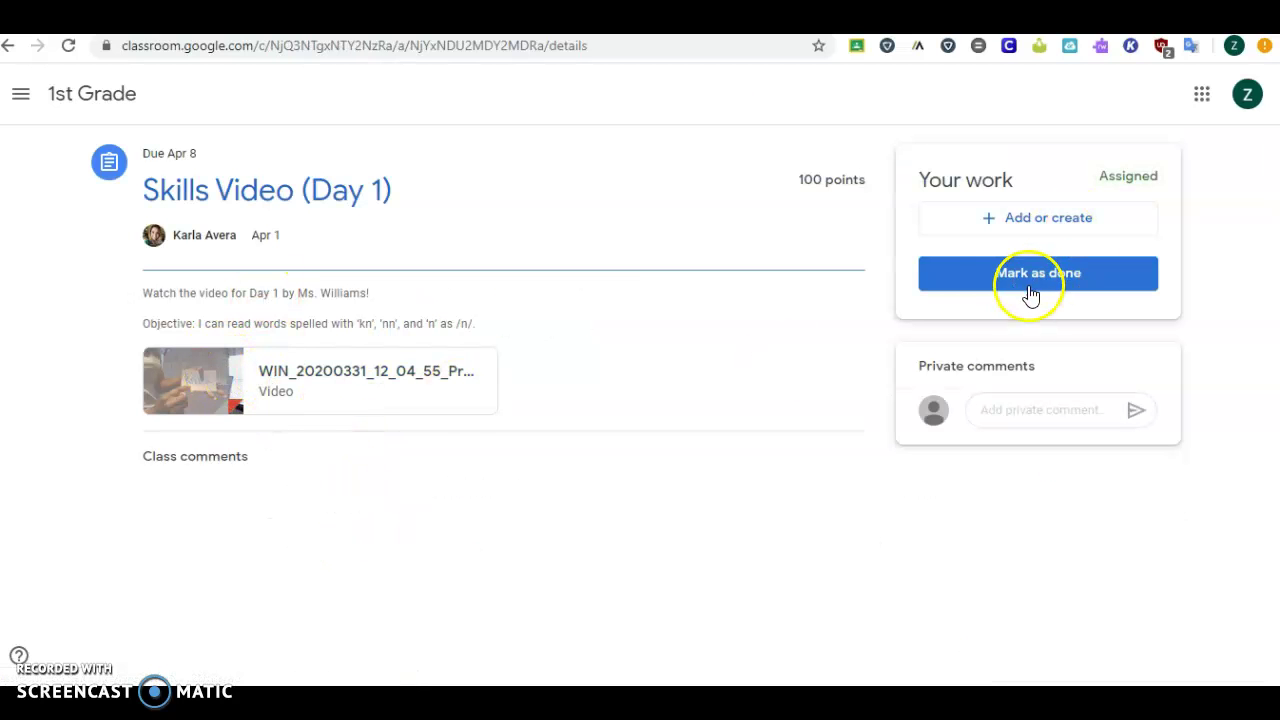
{"action": "left_click", "coordinate": [8, 45]}
- Expand the Math problems Wednesday and Thursday assignment under 1st Grade Math and open its full assignment page
{"action": "scroll", "coordinate": [380, 448], "scroll_direction": "down", "scroll_amount": 8}
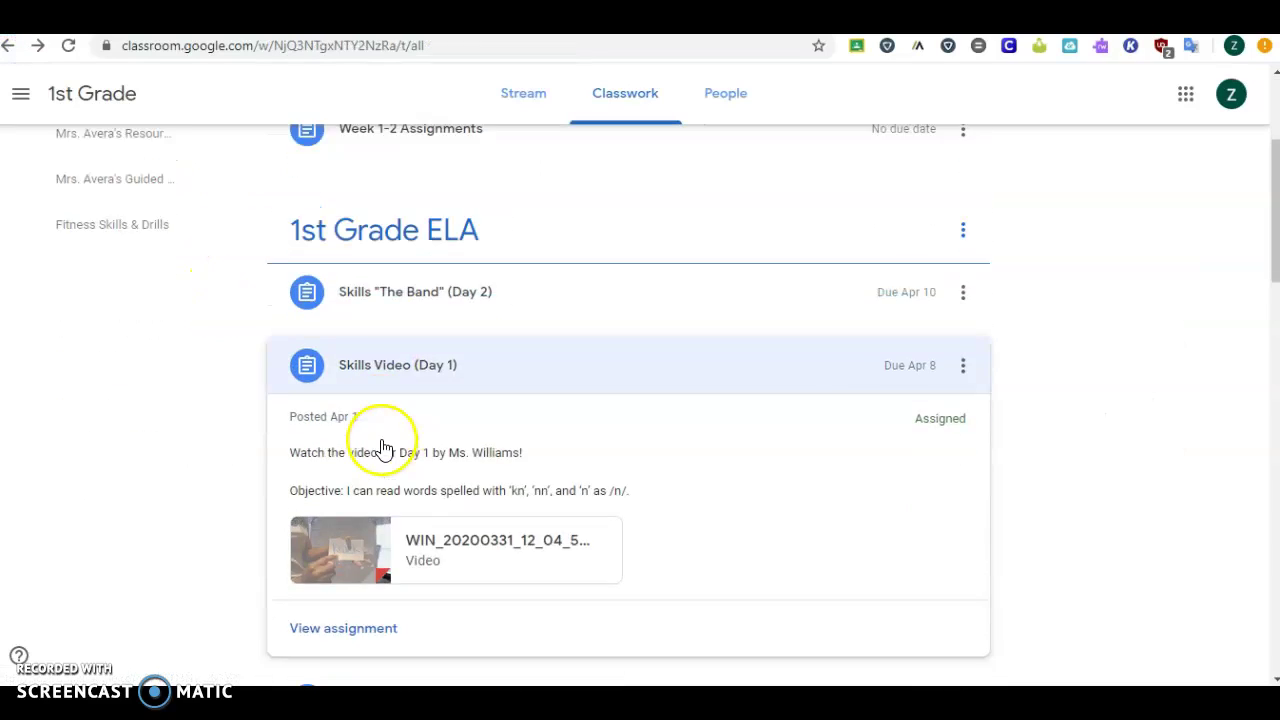
{"action": "scroll", "coordinate": [473, 550], "scroll_direction": "down", "scroll_amount": 2}
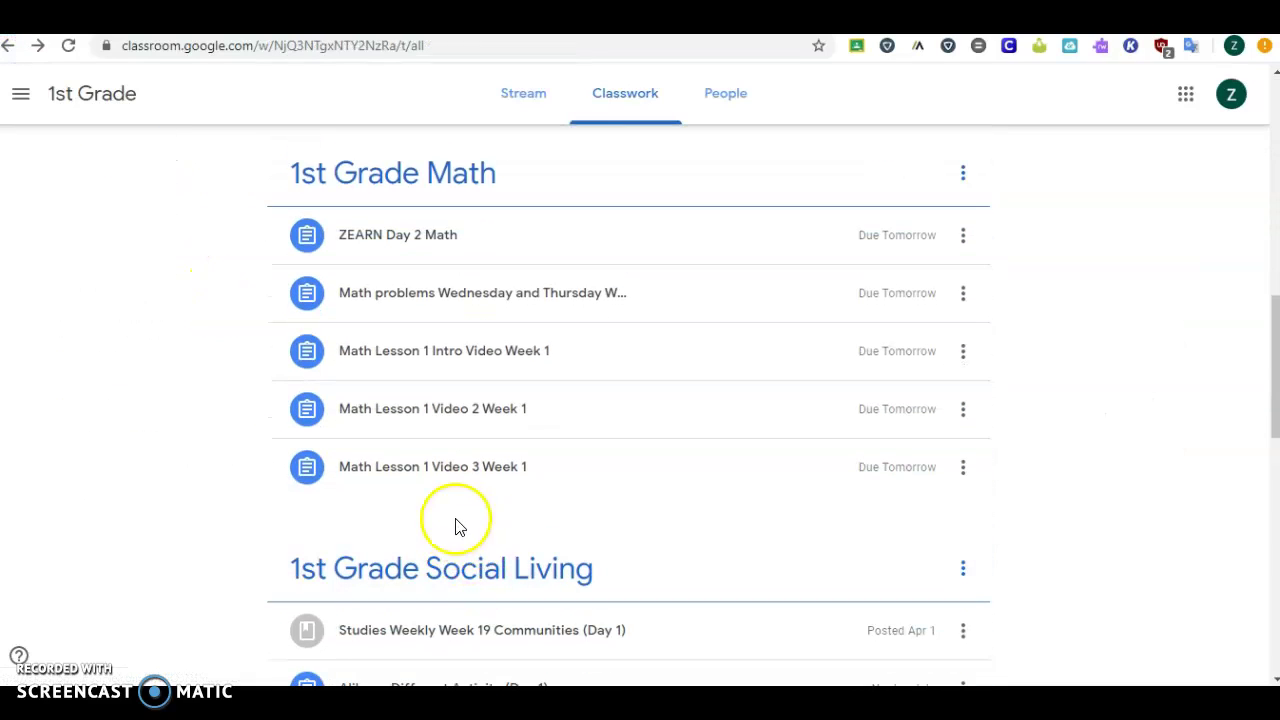
{"action": "left_click", "coordinate": [310, 292]}
{"action": "scroll", "coordinate": [408, 498], "scroll_direction": "down", "scroll_amount": 1}
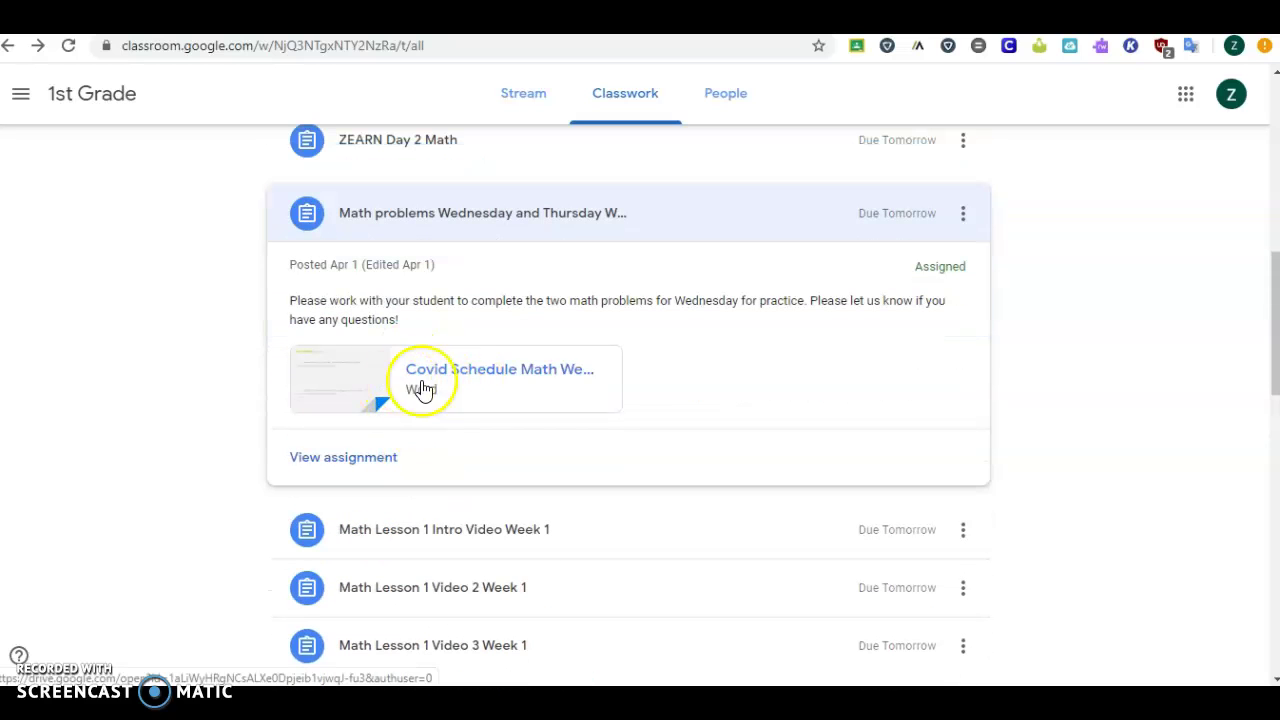
{"action": "left_click", "coordinate": [363, 470]}
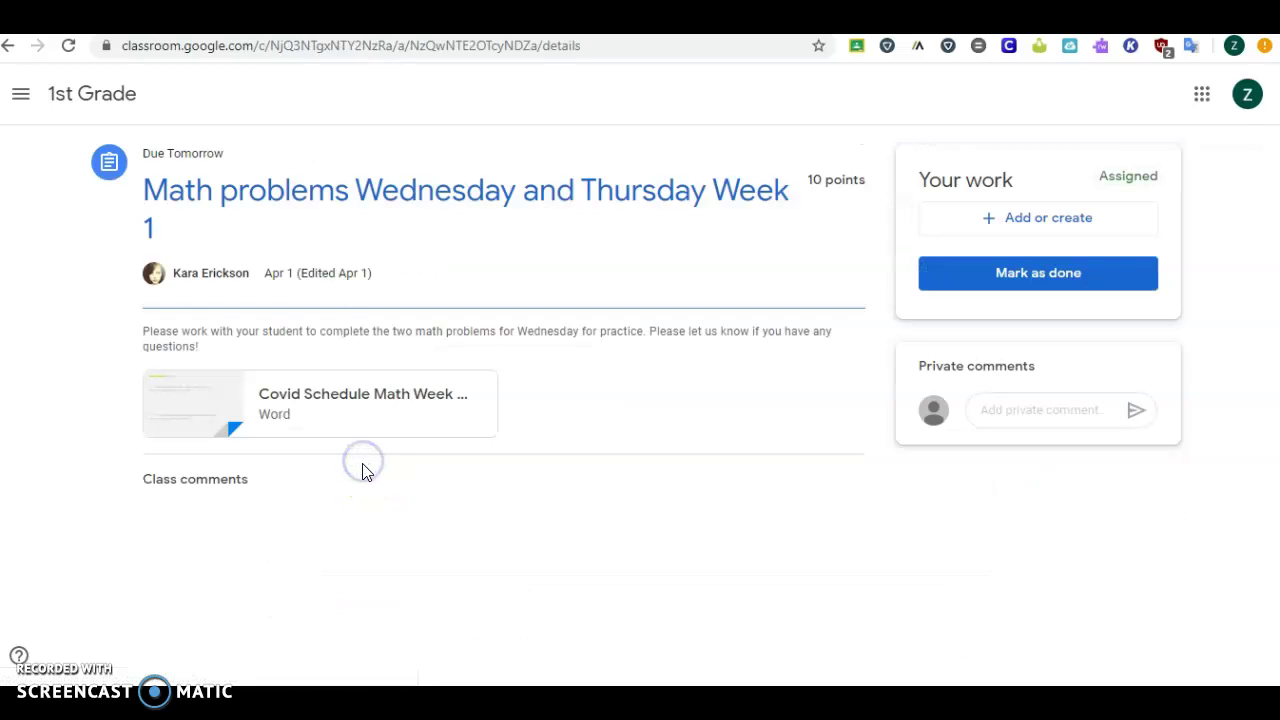
- Examine Covid Schedule Math Week 3.docx and the Text Box tool in Kami, and return to the assignment page
{"action": "left_click", "coordinate": [216, 416]}
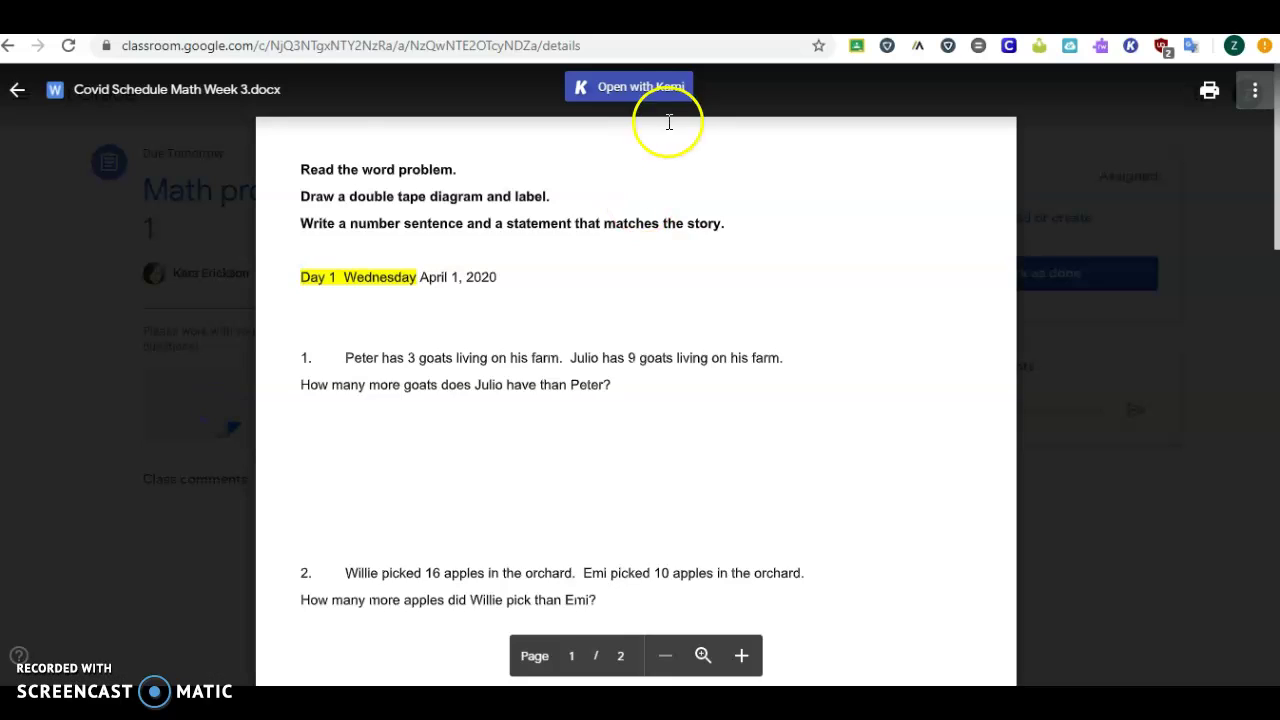
{"action": "left_click", "coordinate": [662, 100]}
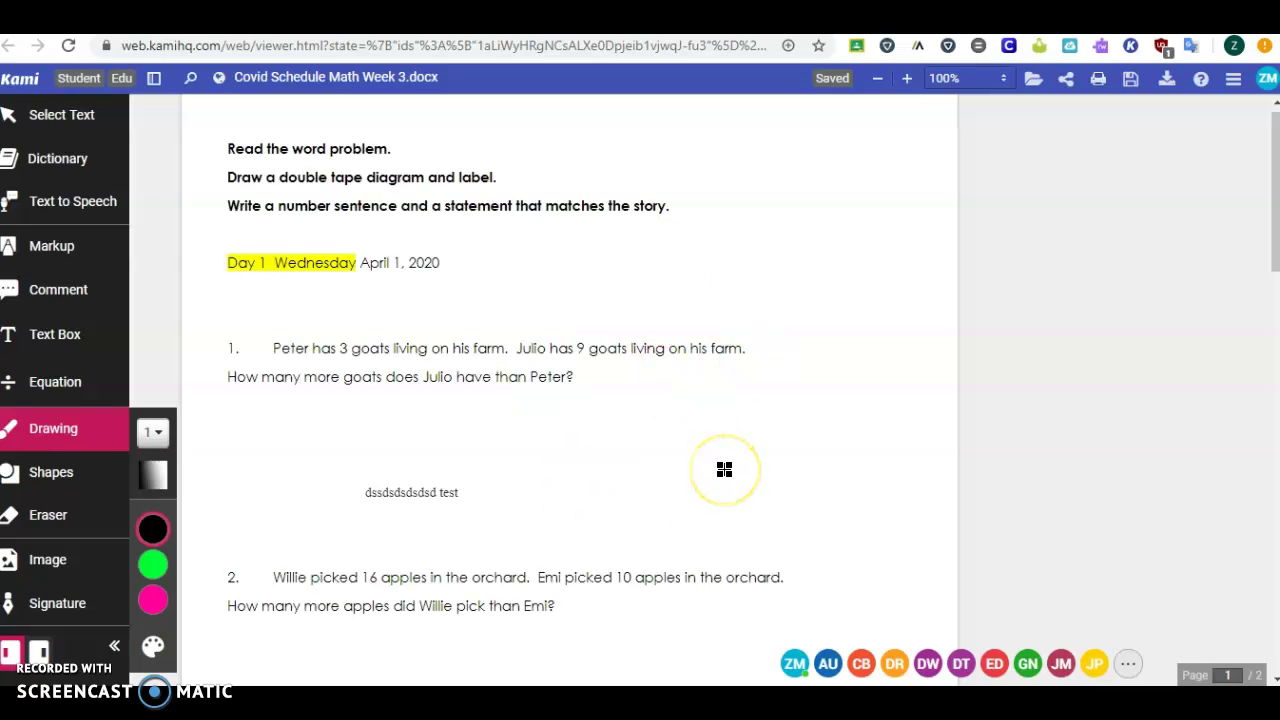
{"action": "left_click", "coordinate": [52, 332]}
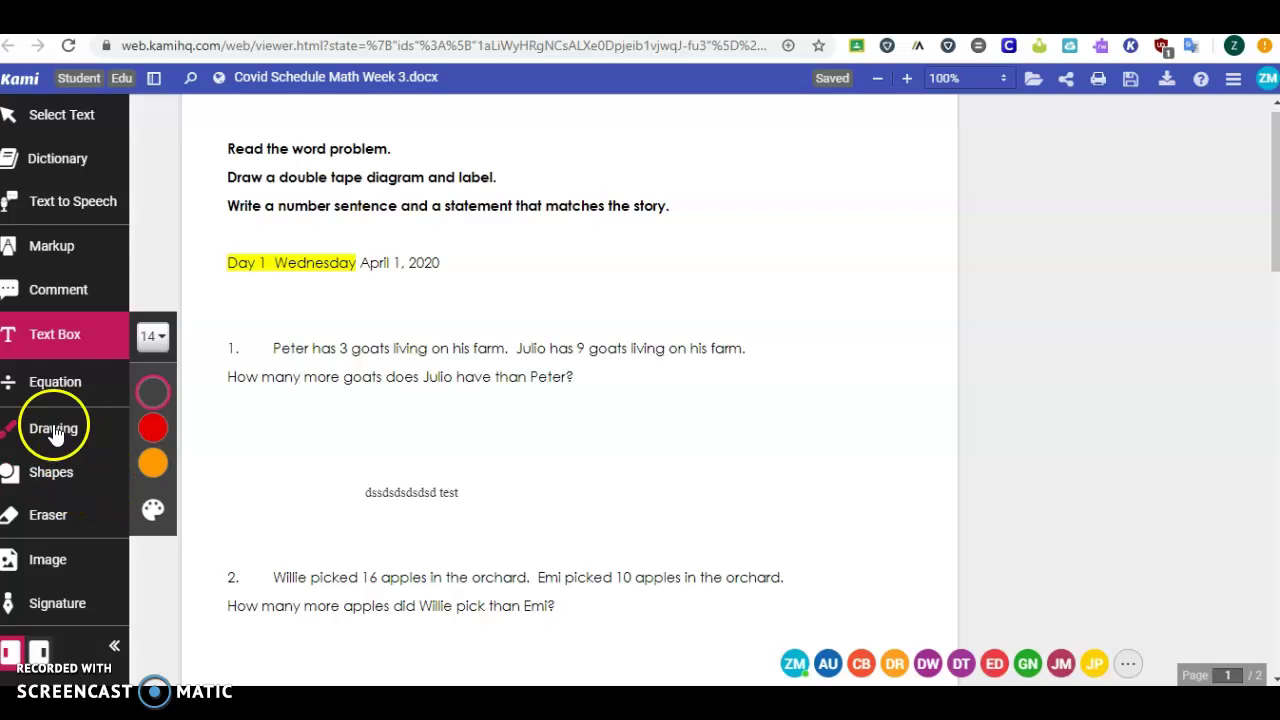
{"action": "scroll", "coordinate": [857, 337], "scroll_direction": "down", "scroll_amount": 3}
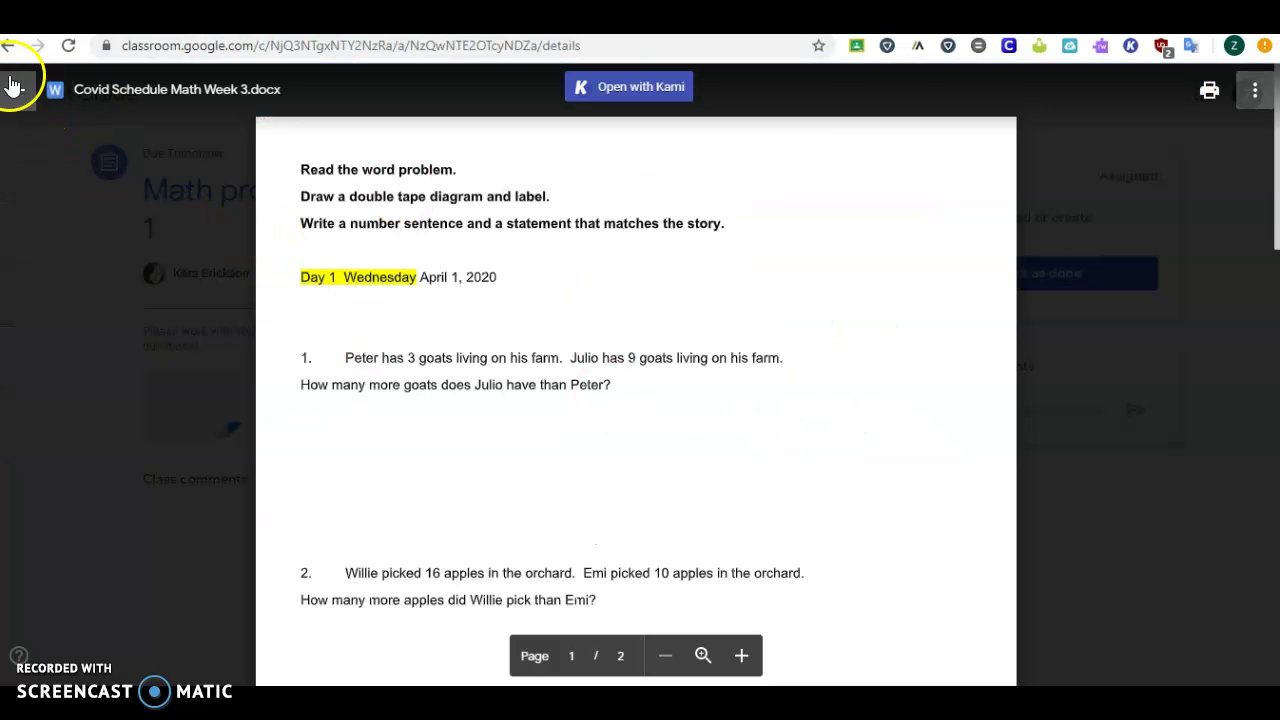
{"action": "left_click", "coordinate": [13, 85]}
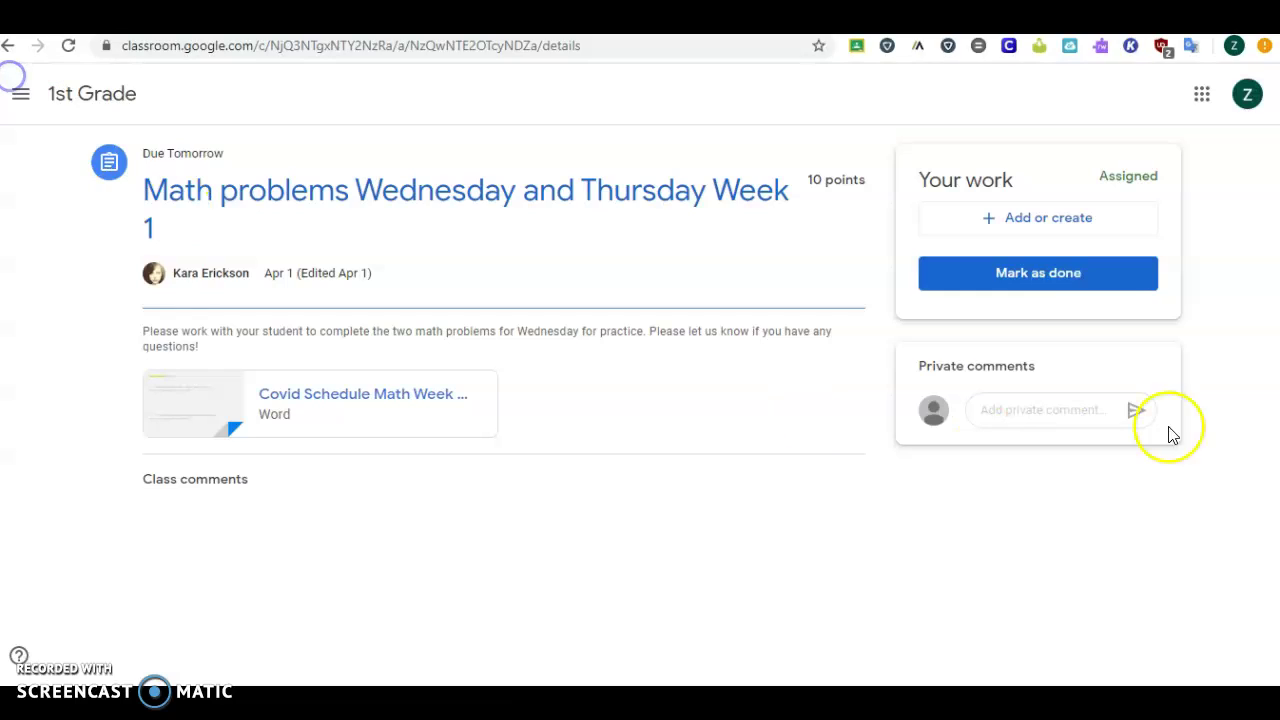